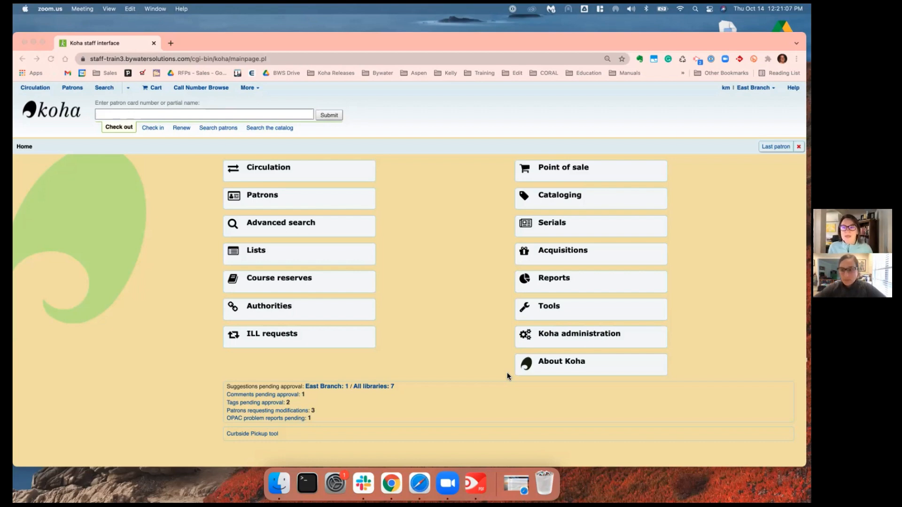
Search the global system preferences in Koha administration for "autore" and locate the AutoRenewalNotices preference
{"action": "left_click", "coordinate": [572, 342]}
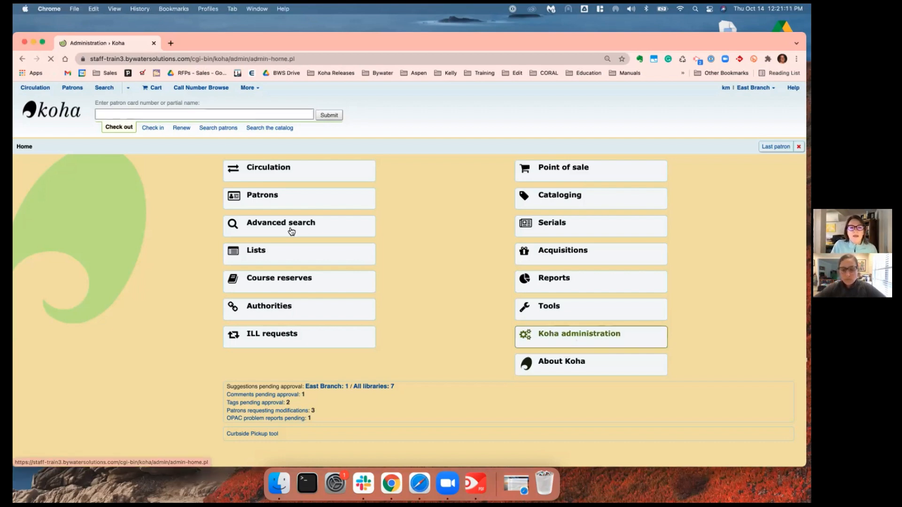
{"action": "type", "text": "auto"}
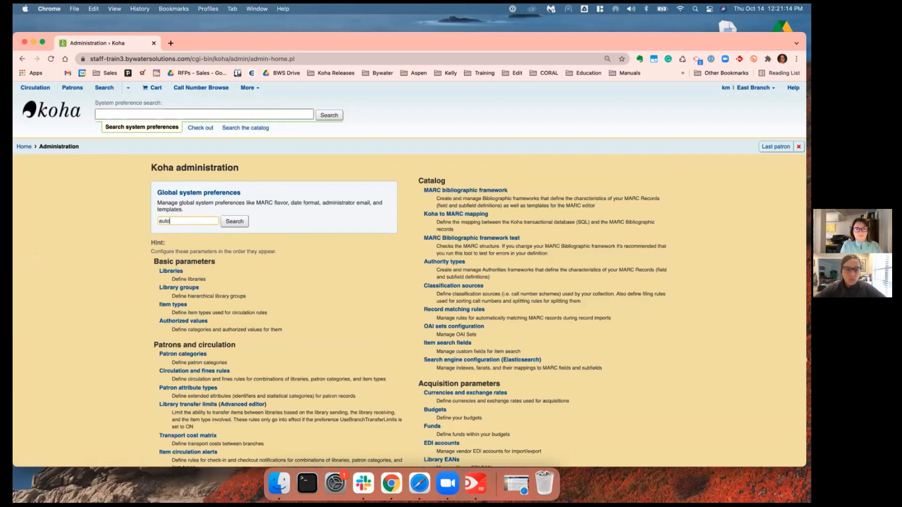
{"action": "key", "text": "Return"}
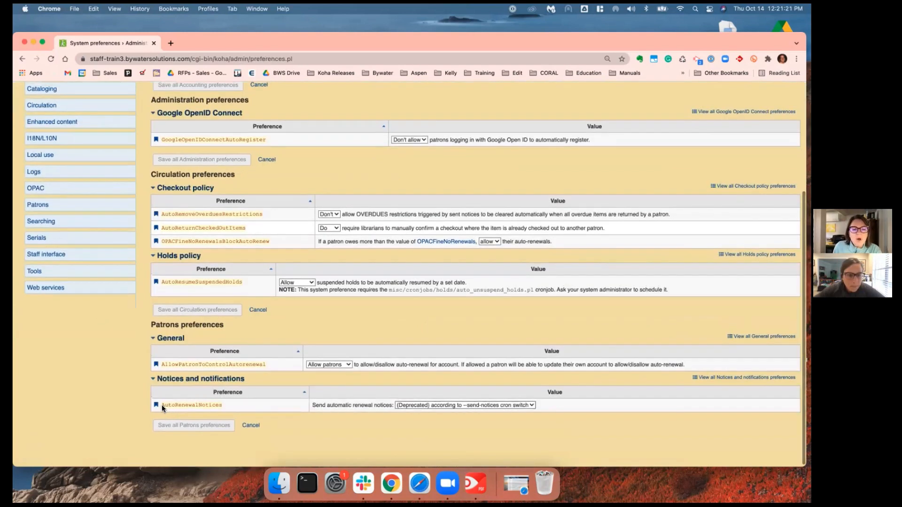
{"action": "left_click_drag", "start_coordinate": [162, 405], "coordinate": [238, 408]}
{"action": "scroll", "coordinate": [312, 427], "scroll_direction": "up", "scroll_amount": 1}
{"action": "left_click", "coordinate": [312, 427]}
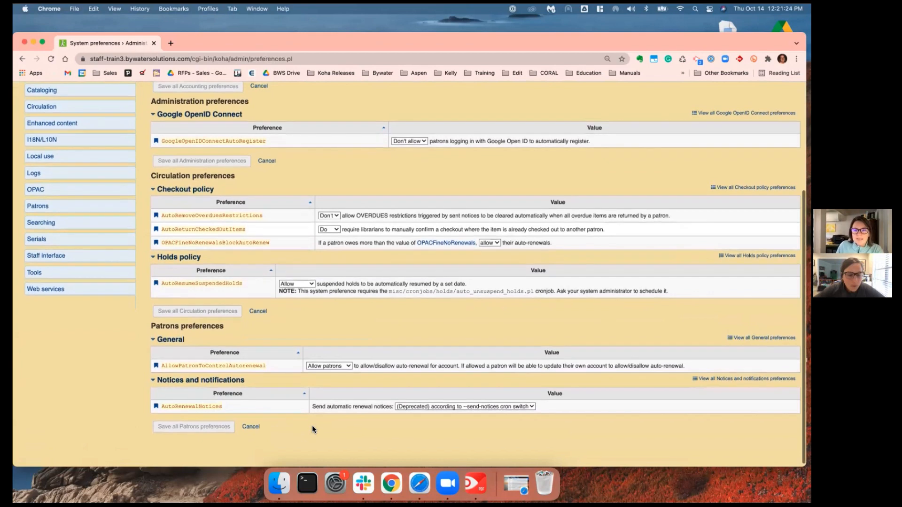
Set the AutoRenewalNotices preference to "according to patron messaging preferences" and save the Patrons preferences
{"action": "left_click", "coordinate": [432, 406]}
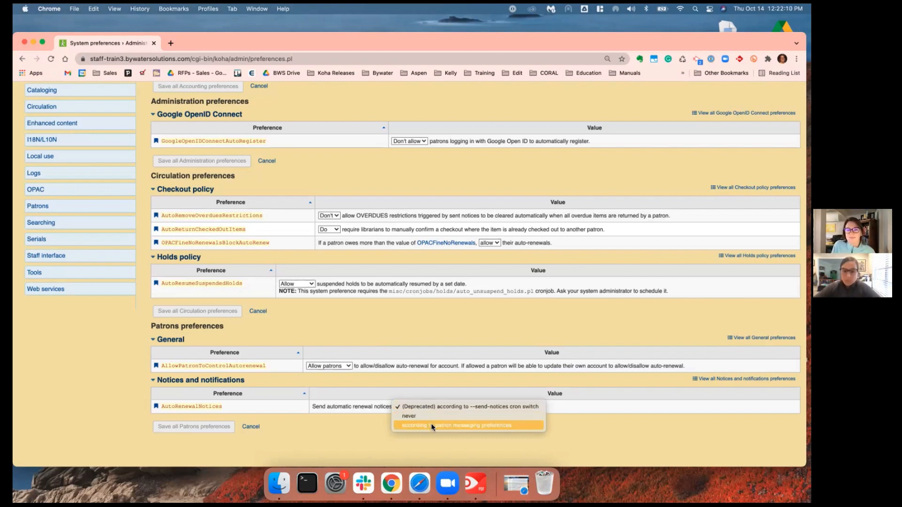
{"action": "left_click", "coordinate": [429, 425]}
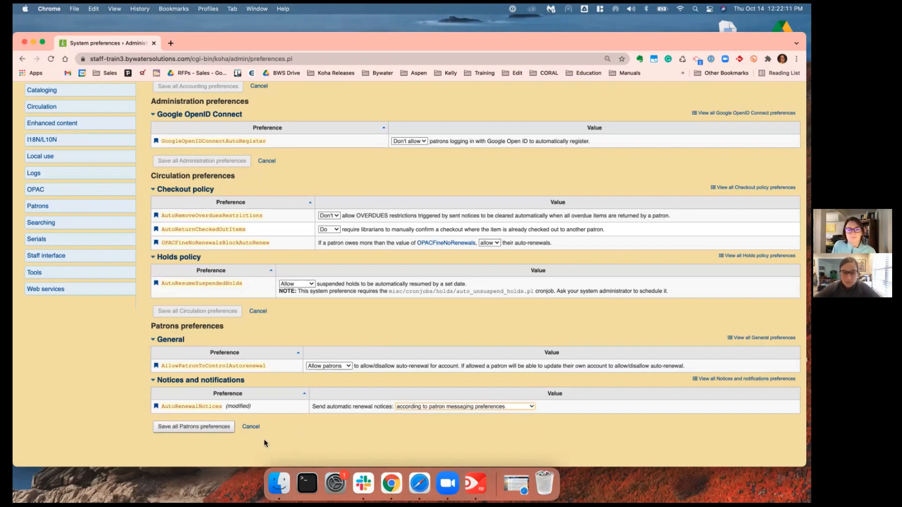
{"action": "left_click", "coordinate": [183, 428]}
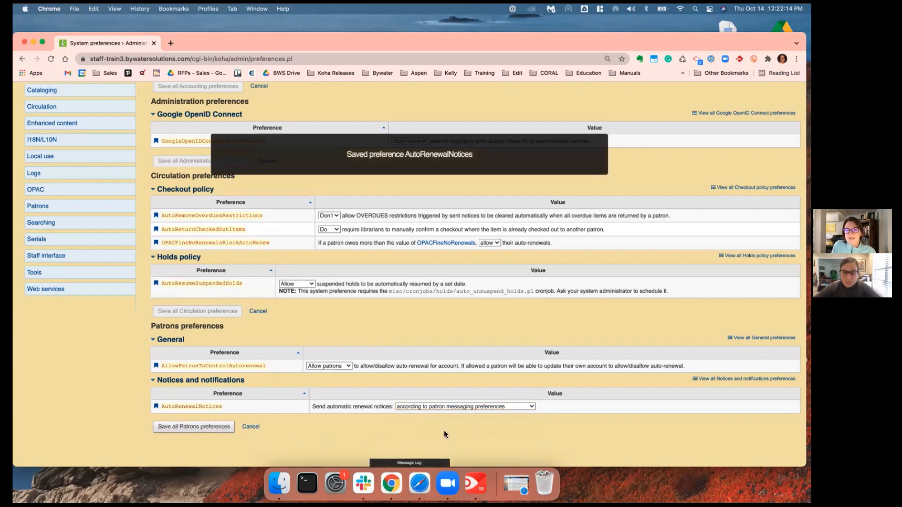
Open the signed-in staff member's own patron record and go to its patron messaging preferences
{"action": "scroll", "coordinate": [678, 259], "scroll_direction": "up", "scroll_amount": 5}
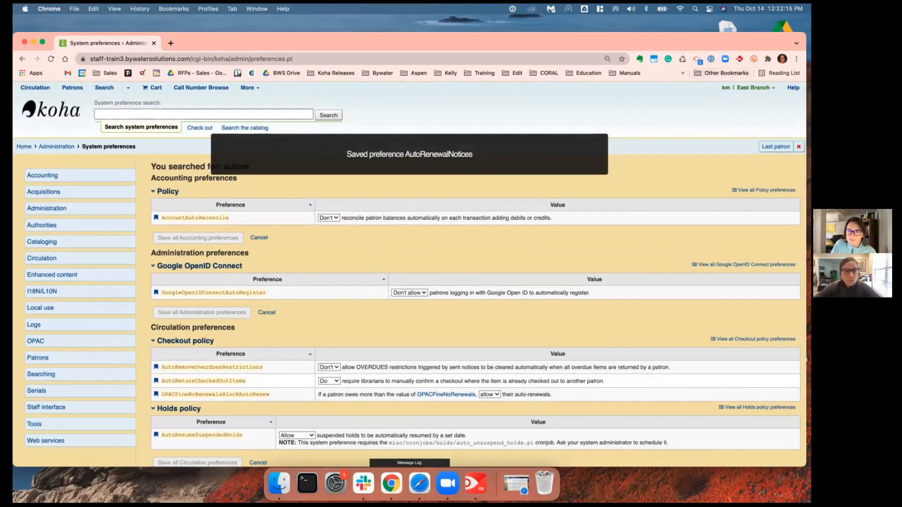
{"action": "left_click", "coordinate": [754, 88]}
{"action": "left_click", "coordinate": [740, 122]}
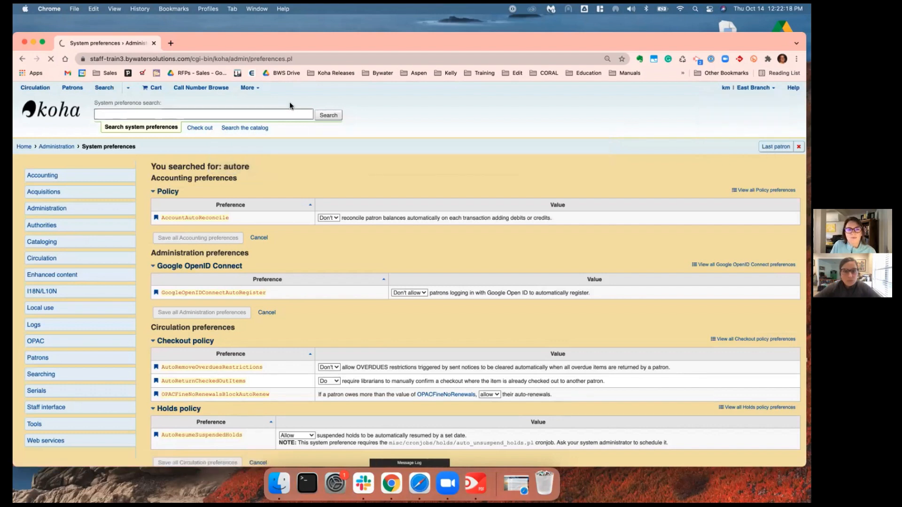
{"action": "scroll", "coordinate": [345, 298], "scroll_direction": "down", "scroll_amount": 3}
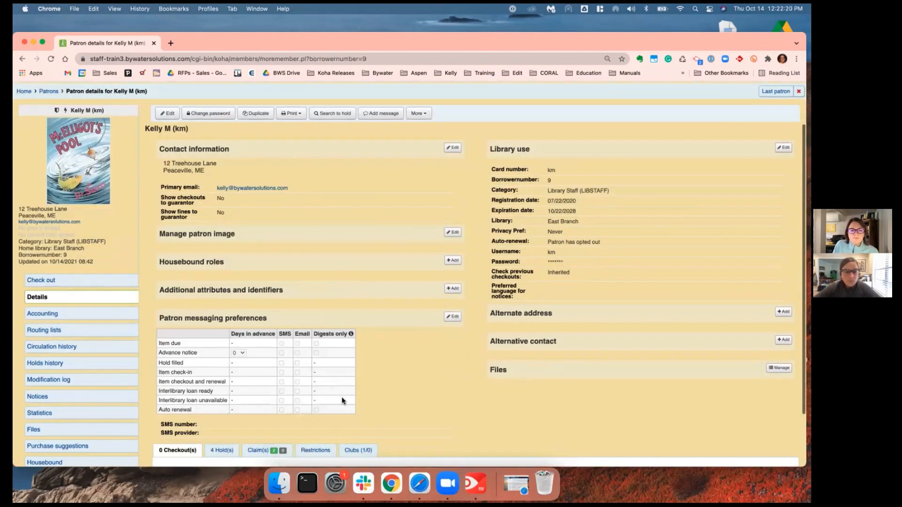
{"action": "scroll", "coordinate": [359, 390], "scroll_direction": "down", "scroll_amount": 3}
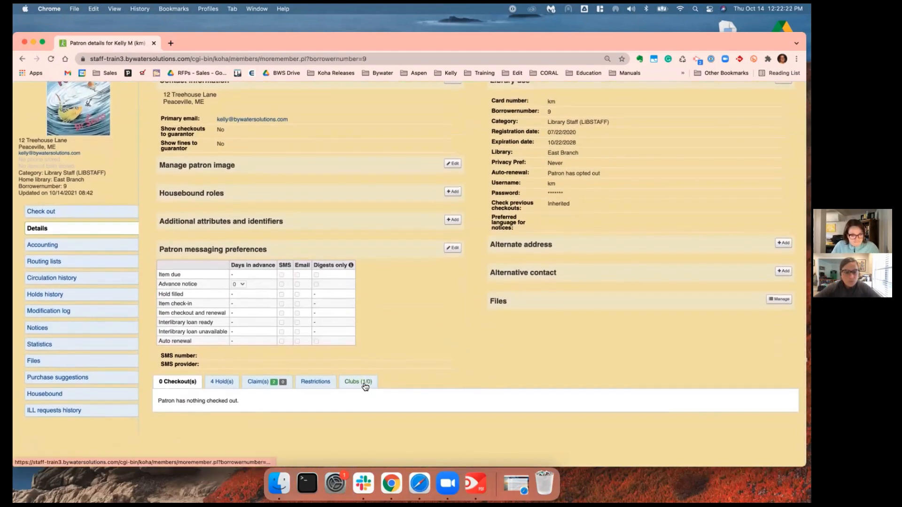
Edit the patron's messaging preferences, selecting Email and Digests only for Auto renewal
{"action": "key", "text": "super+equal"}
{"action": "key", "text": "super+equal"}
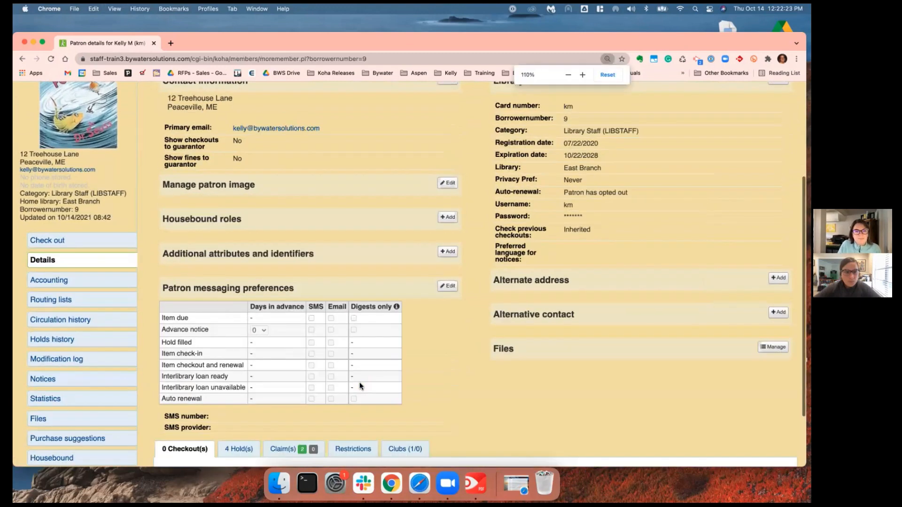
{"action": "scroll", "coordinate": [359, 386], "scroll_direction": "down", "scroll_amount": 1}
{"action": "left_click_drag", "start_coordinate": [180, 370], "coordinate": [211, 373]}
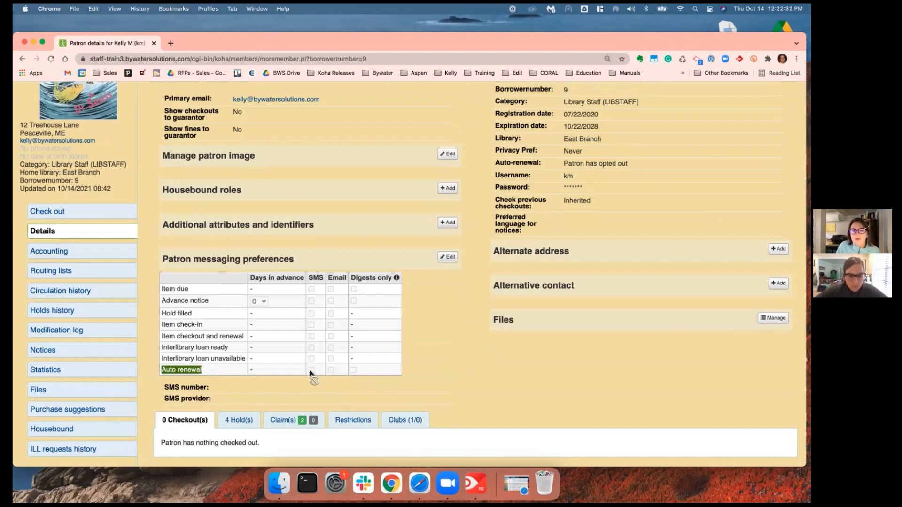
{"action": "left_click", "coordinate": [446, 258]}
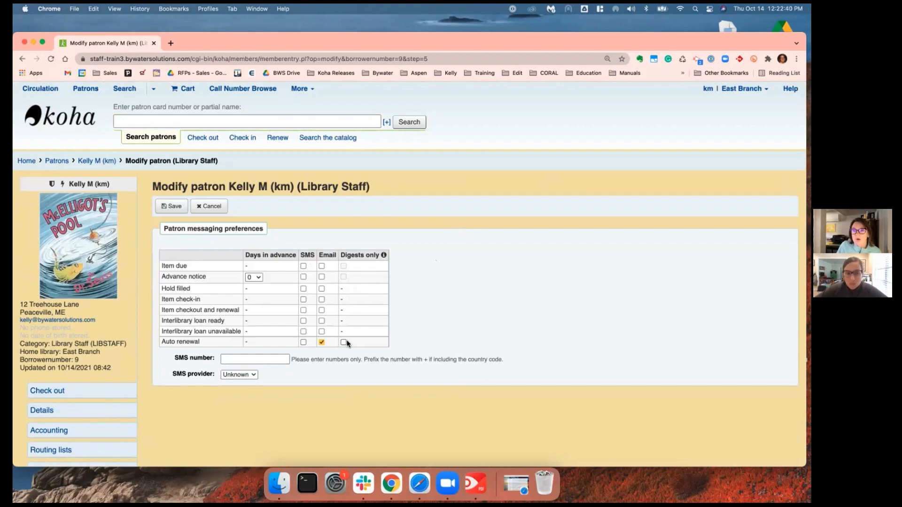
{"action": "left_click", "coordinate": [344, 343]}
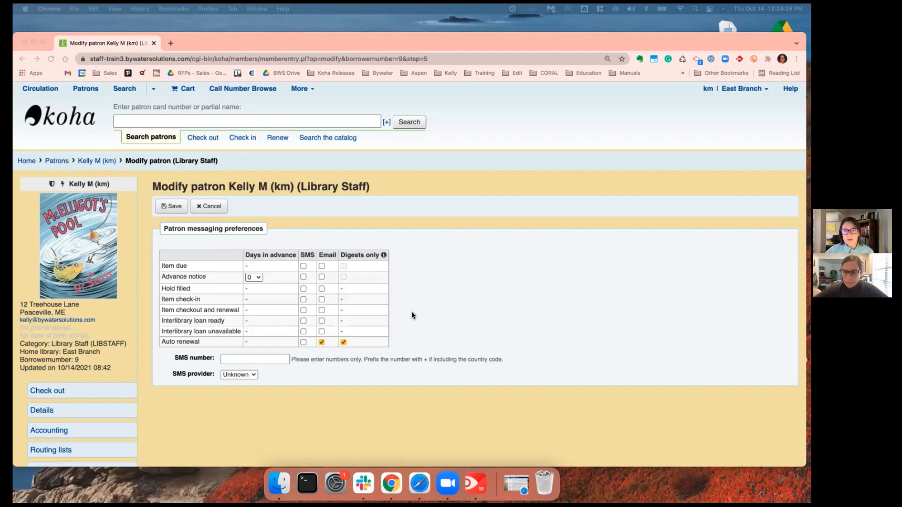
Open the list of patron categories in Koha administration
{"action": "left_click", "coordinate": [300, 89]}
{"action": "left_click", "coordinate": [279, 245]}
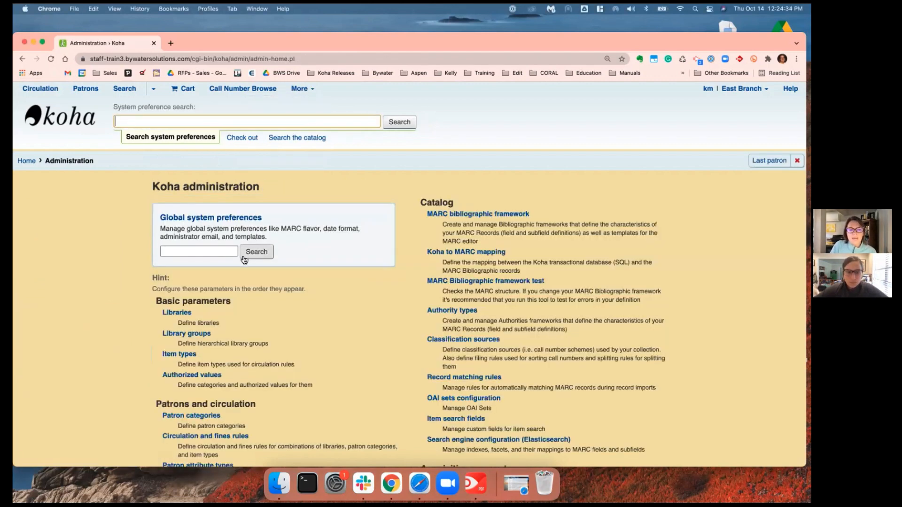
{"action": "scroll", "coordinate": [266, 341], "scroll_direction": "down", "scroll_amount": 2}
{"action": "left_click", "coordinate": [212, 371]}
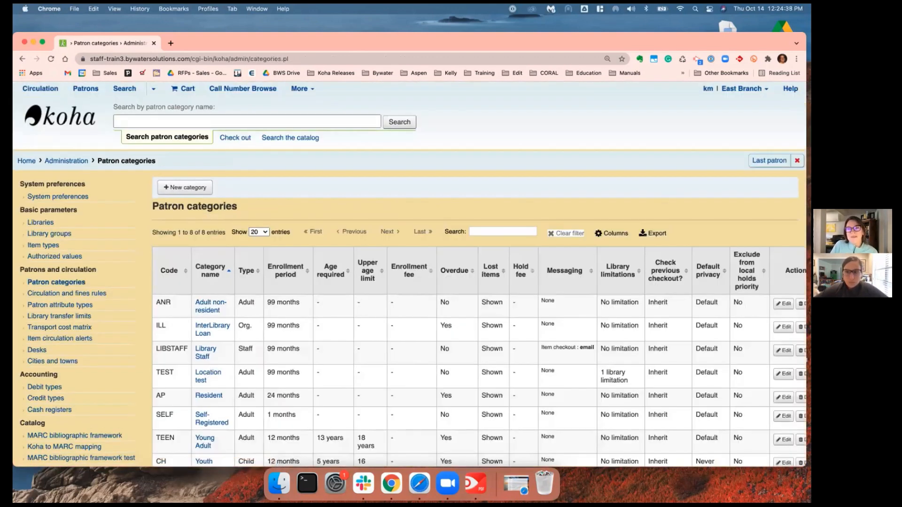
{"action": "scroll", "coordinate": [411, 275], "scroll_direction": "right", "scroll_amount": 2}
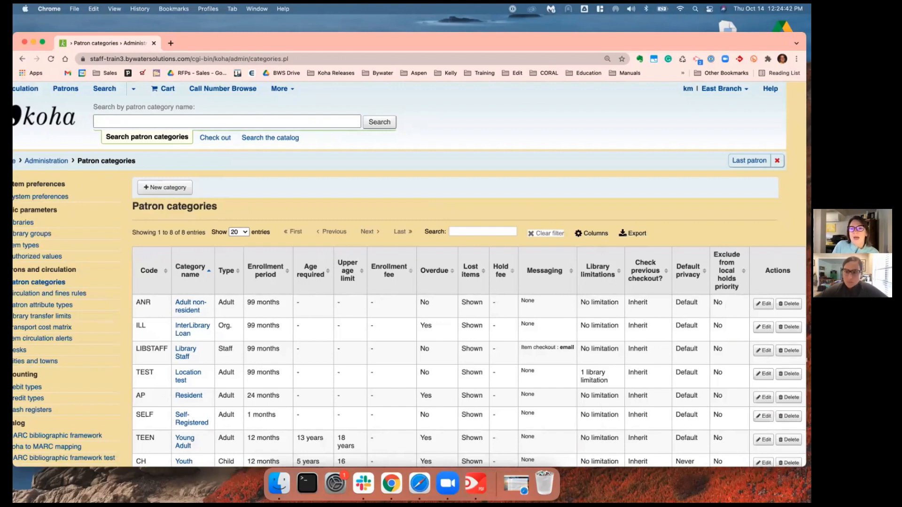
Edit the Adult non-resident (ANR) category so its default Auto renewal messaging uses Email and Digests only, and save it
{"action": "left_click", "coordinate": [763, 303]}
{"action": "scroll", "coordinate": [564, 304], "scroll_direction": "down", "scroll_amount": 2}
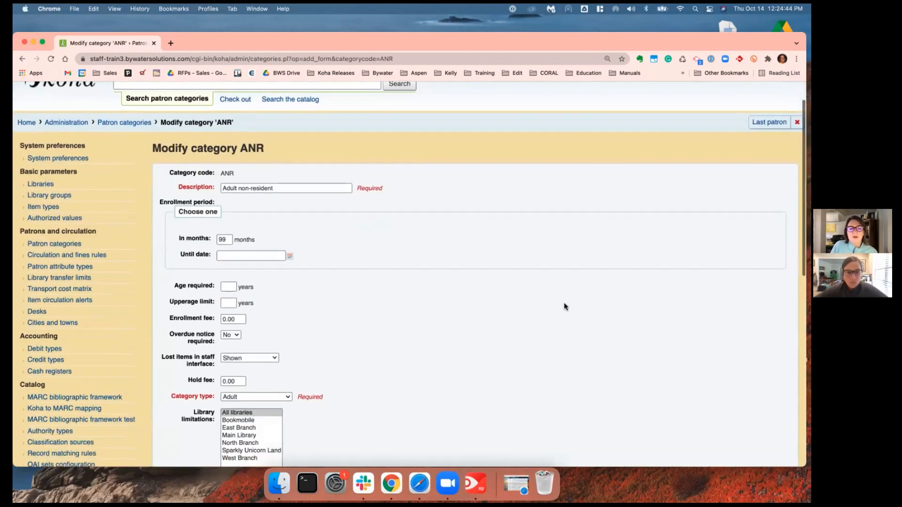
{"action": "scroll", "coordinate": [564, 304], "scroll_direction": "down", "scroll_amount": 5}
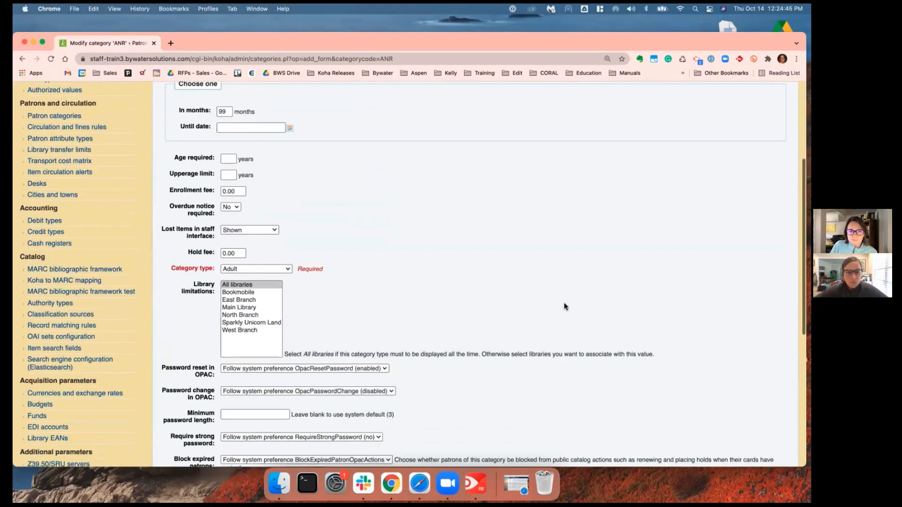
{"action": "scroll", "coordinate": [563, 306], "scroll_direction": "down", "scroll_amount": 2}
{"action": "scroll", "coordinate": [564, 306], "scroll_direction": "up", "scroll_amount": 6}
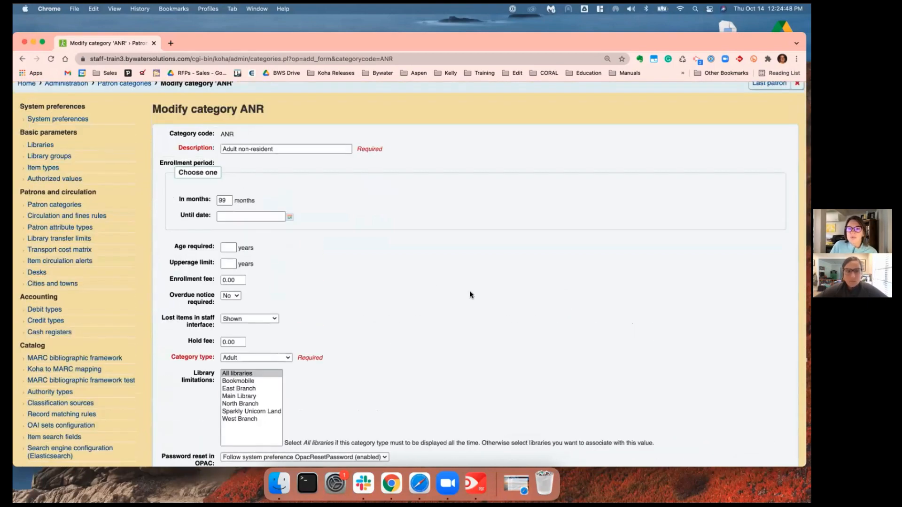
{"action": "scroll", "coordinate": [492, 308], "scroll_direction": "down", "scroll_amount": 10}
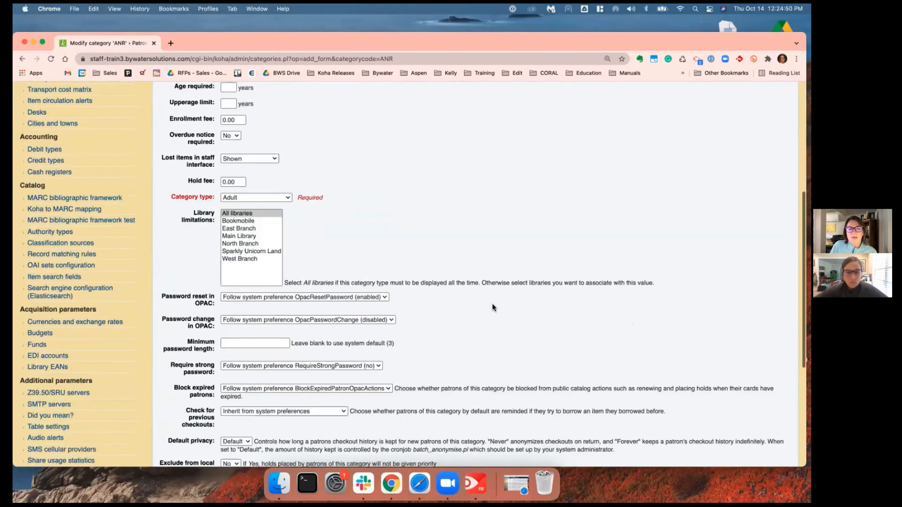
{"action": "scroll", "coordinate": [492, 308], "scroll_direction": "down", "scroll_amount": 3}
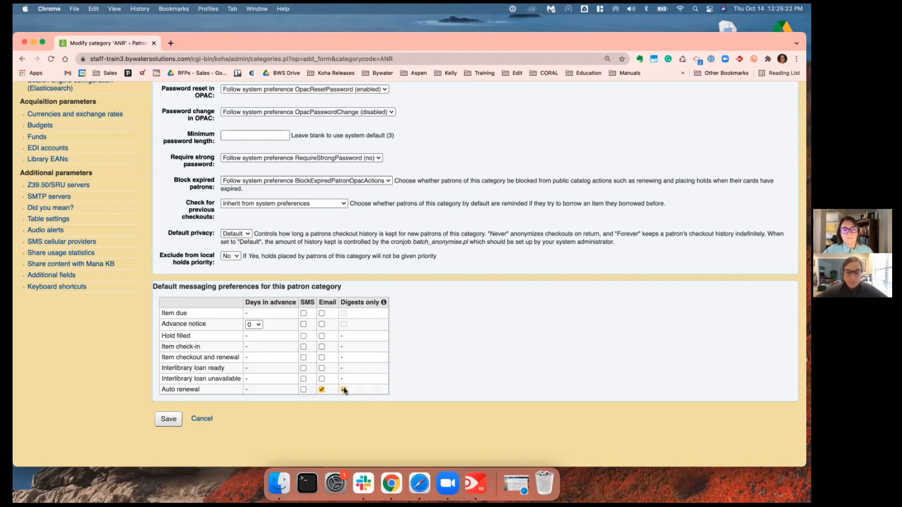
{"action": "left_click", "coordinate": [182, 421]}
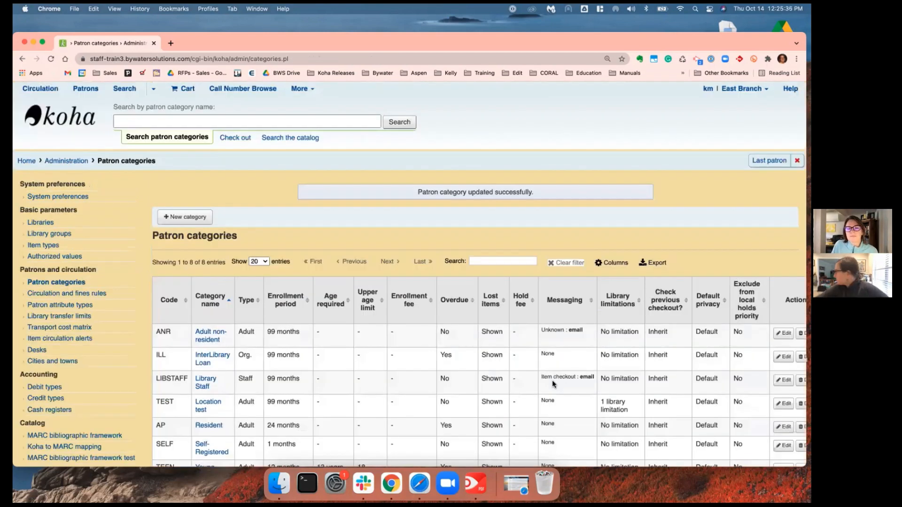
Open Notices & slips in the Koha tools and filter the notices by "auto"
{"action": "scroll", "coordinate": [552, 384], "scroll_direction": "right", "scroll_amount": 1}
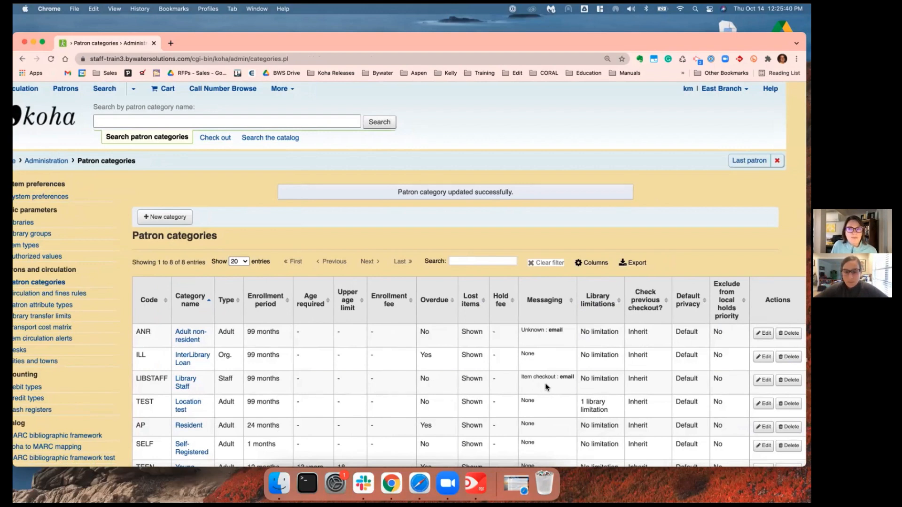
{"action": "scroll", "coordinate": [546, 386], "scroll_direction": "left", "scroll_amount": 1}
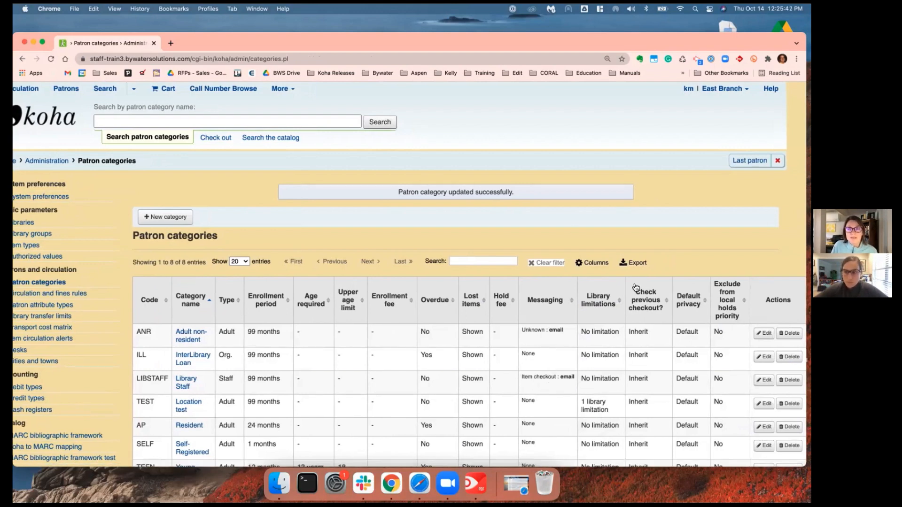
{"action": "left_click", "coordinate": [282, 89]}
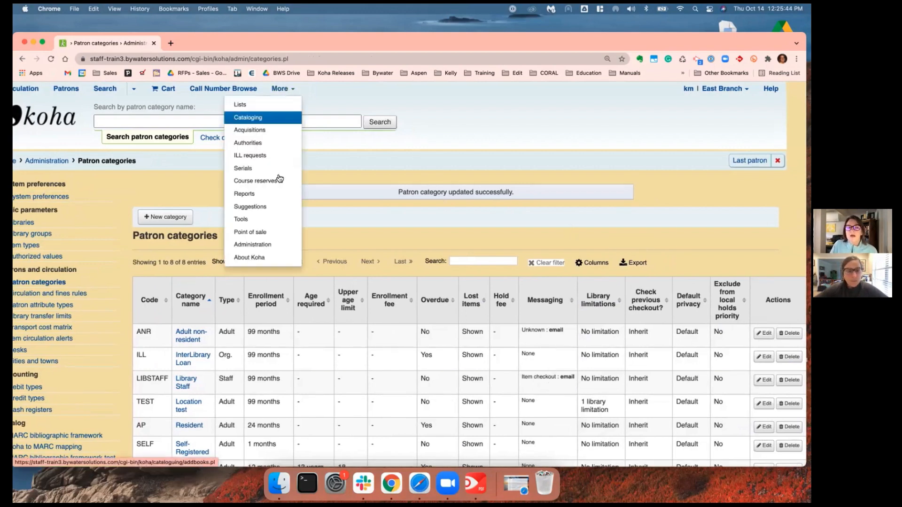
{"action": "left_click", "coordinate": [275, 219]}
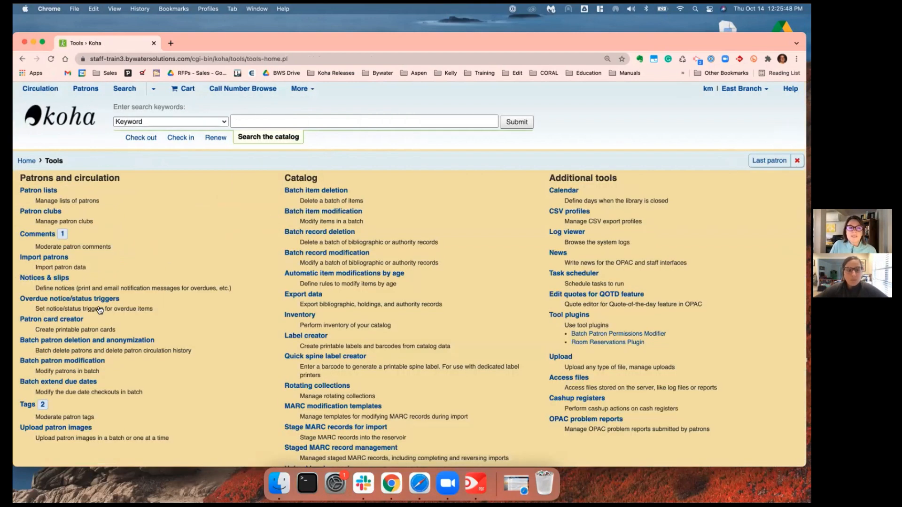
{"action": "left_click", "coordinate": [58, 278]}
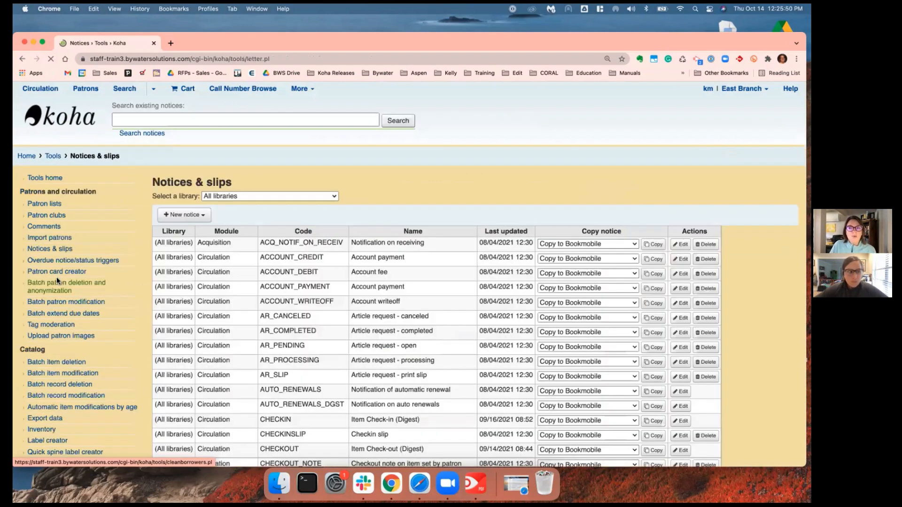
{"action": "left_click", "coordinate": [314, 251]}
{"action": "type", "text": "auto"}
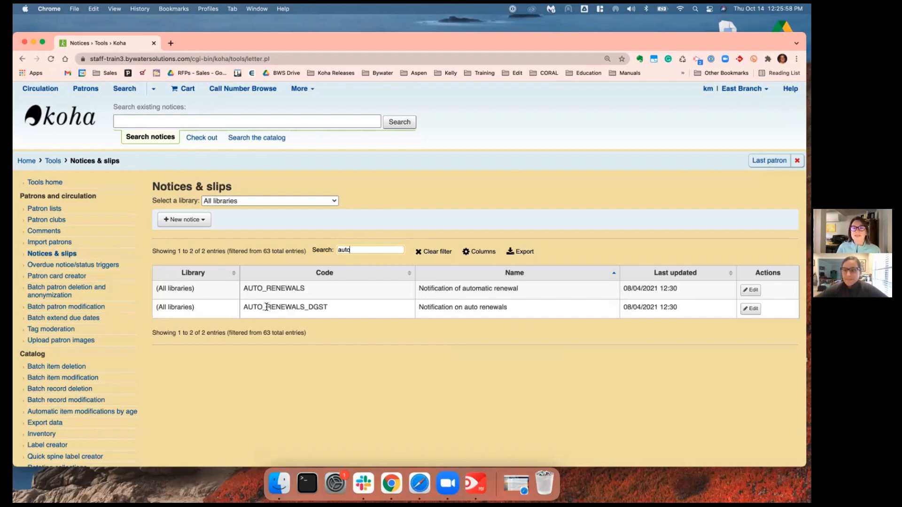
Open the AUTO_RENEWALS_DGST notice for editing and examine its email message body
{"action": "left_click", "coordinate": [751, 308]}
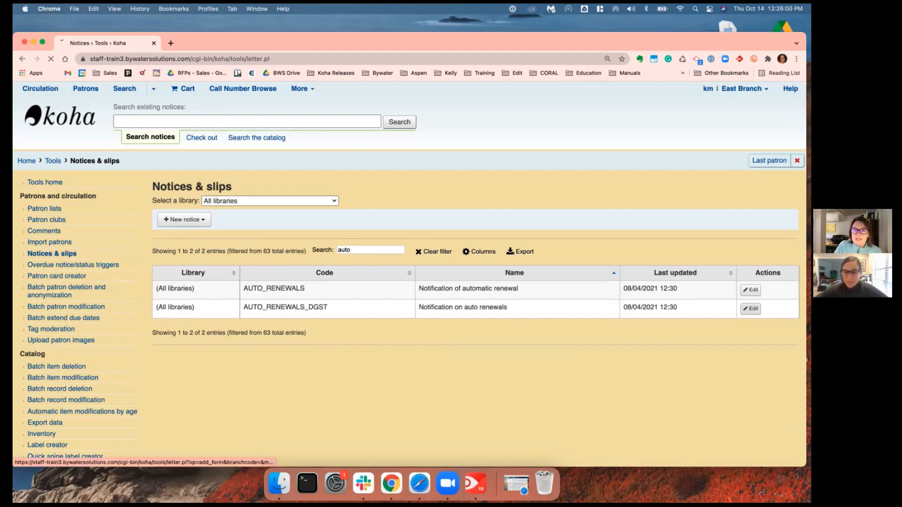
{"action": "left_click", "coordinate": [328, 328]}
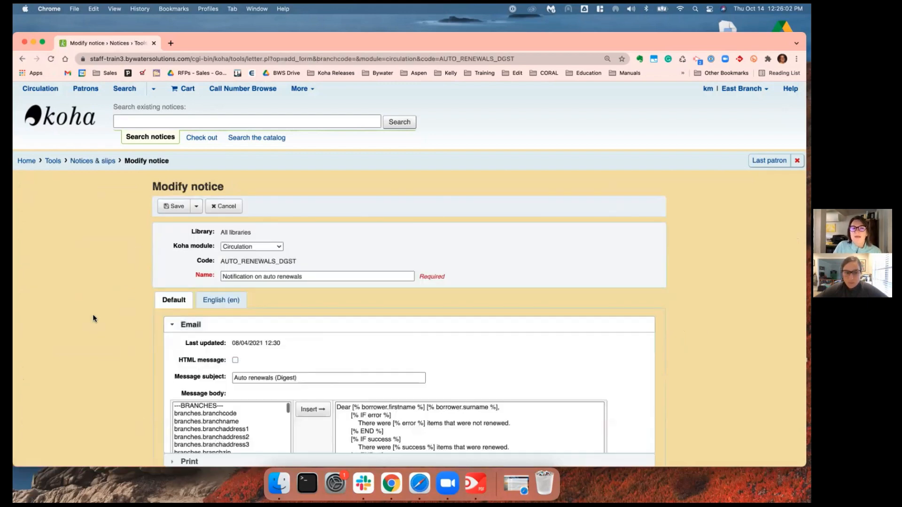
{"action": "scroll", "coordinate": [93, 318], "scroll_direction": "down", "scroll_amount": 2}
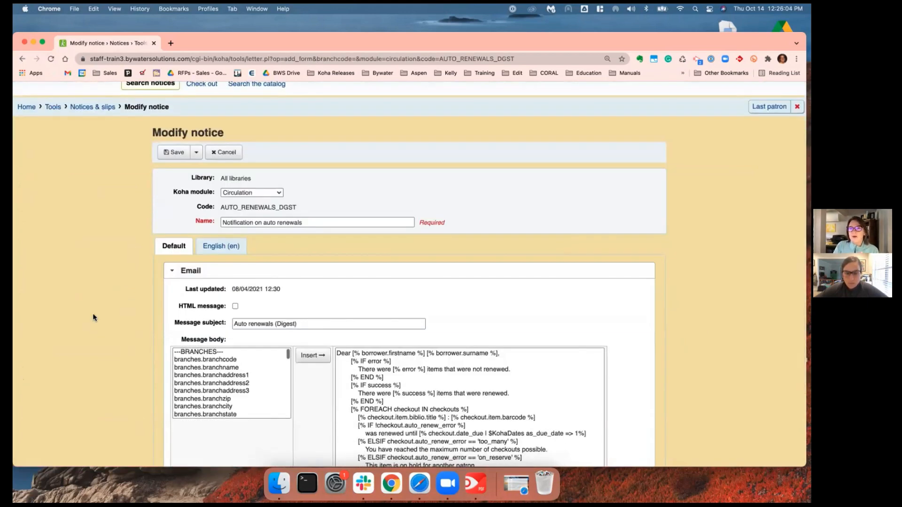
{"action": "scroll", "coordinate": [392, 382], "scroll_direction": "down", "scroll_amount": 3}
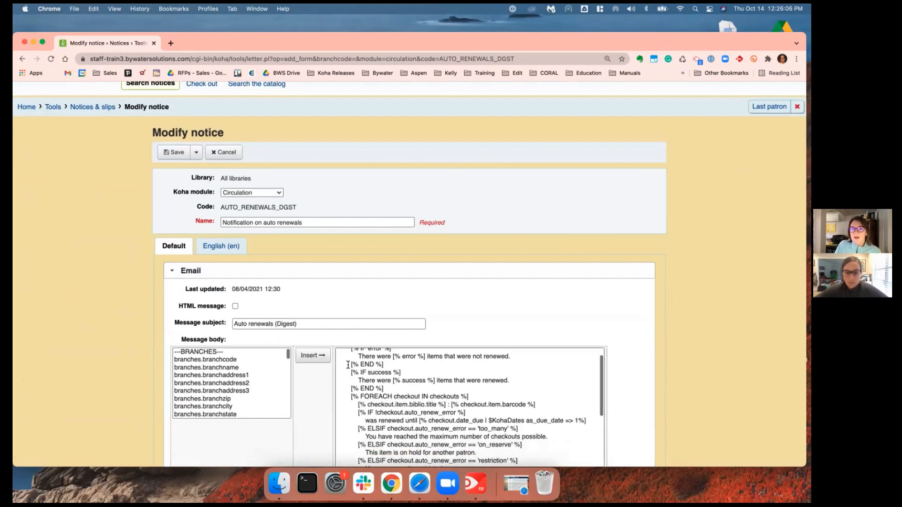
{"action": "scroll", "coordinate": [598, 329], "scroll_direction": "down", "scroll_amount": 1}
{"action": "scroll", "coordinate": [598, 329], "scroll_direction": "down", "scroll_amount": 2}
{"action": "scroll", "coordinate": [442, 314], "scroll_direction": "up", "scroll_amount": 3}
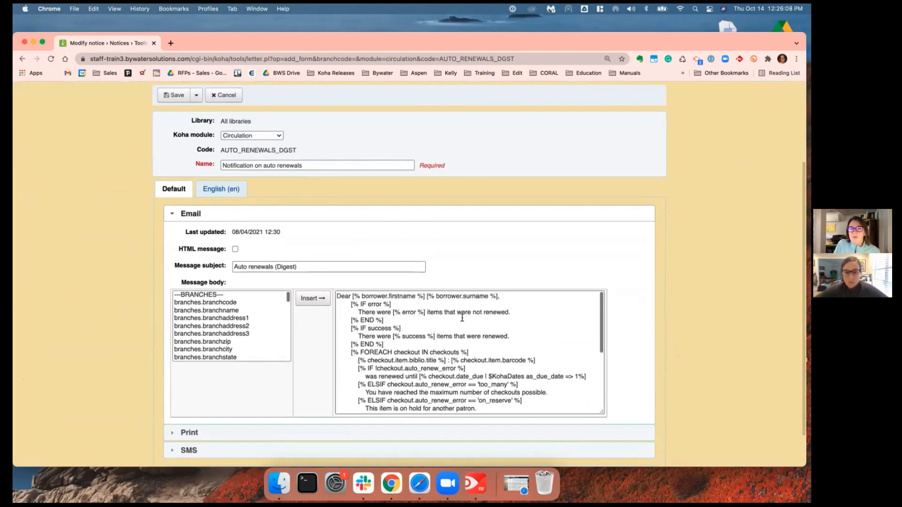